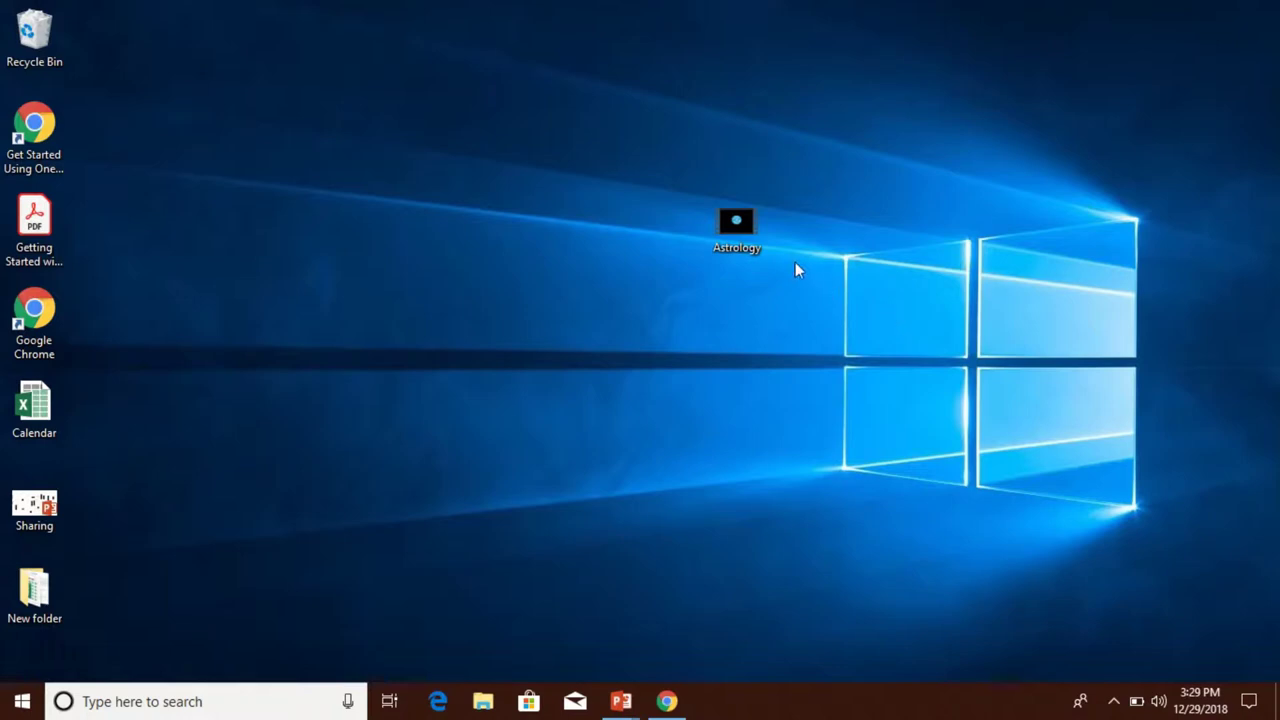
# Open the Astrology video and play it briefly, pausing at 0:00:22
pyautogui.doubleClick(741, 237)
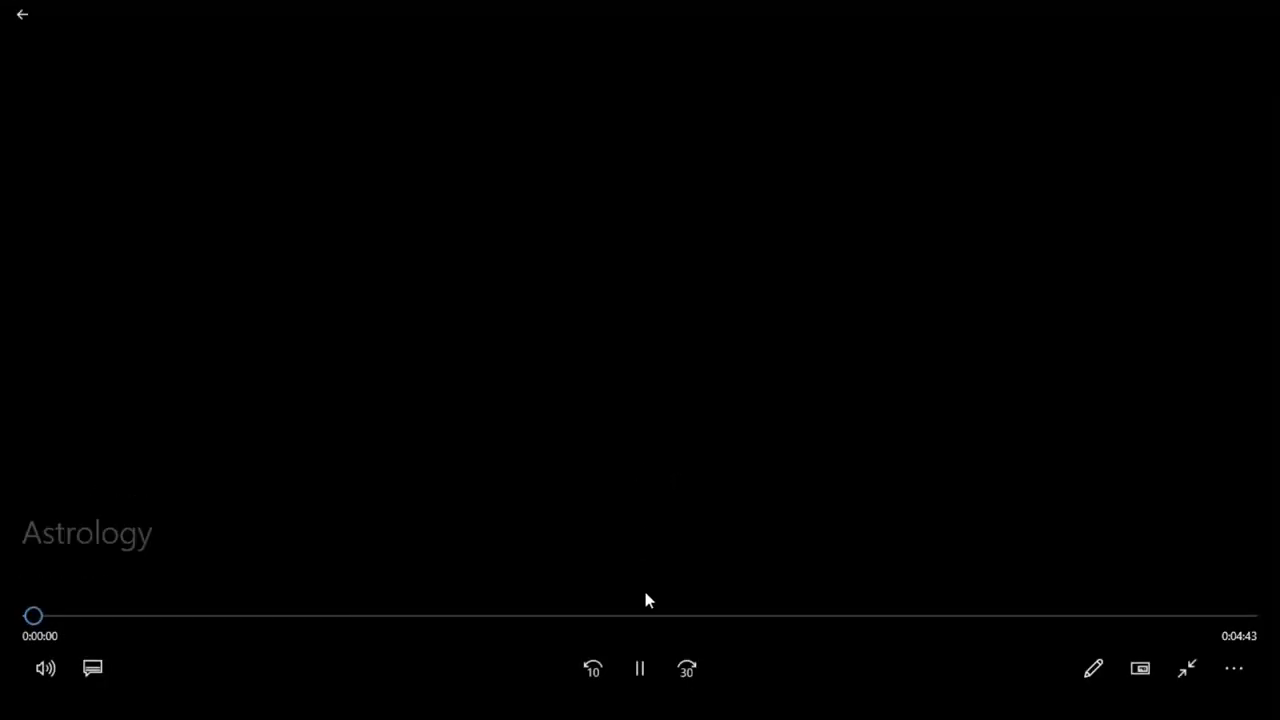
pyautogui.click(641, 670)
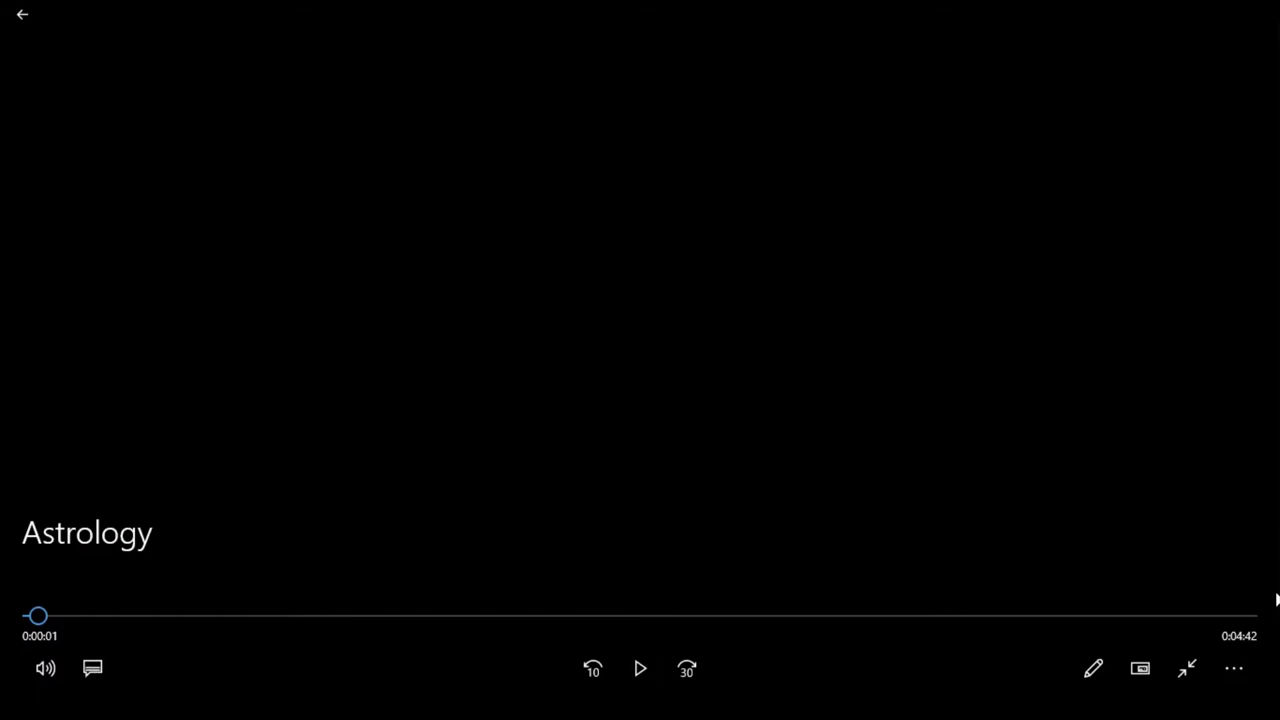
pyautogui.click(641, 669)
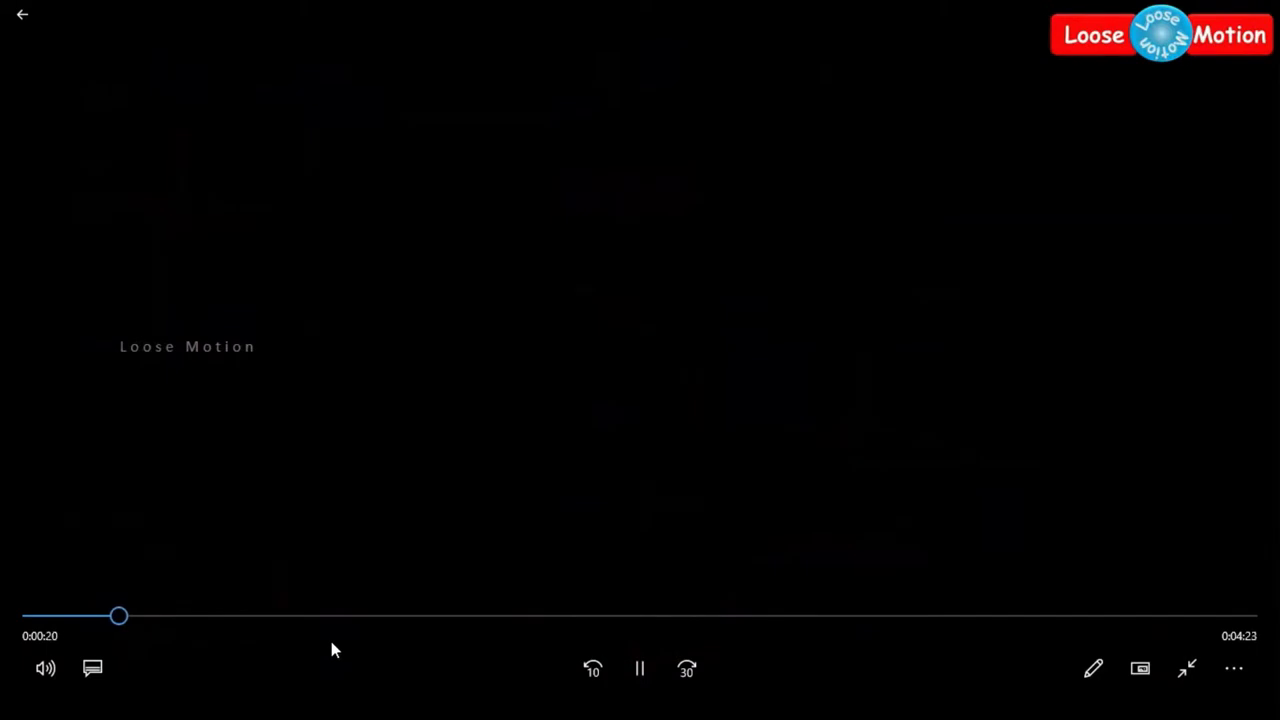
pyautogui.click(640, 669)
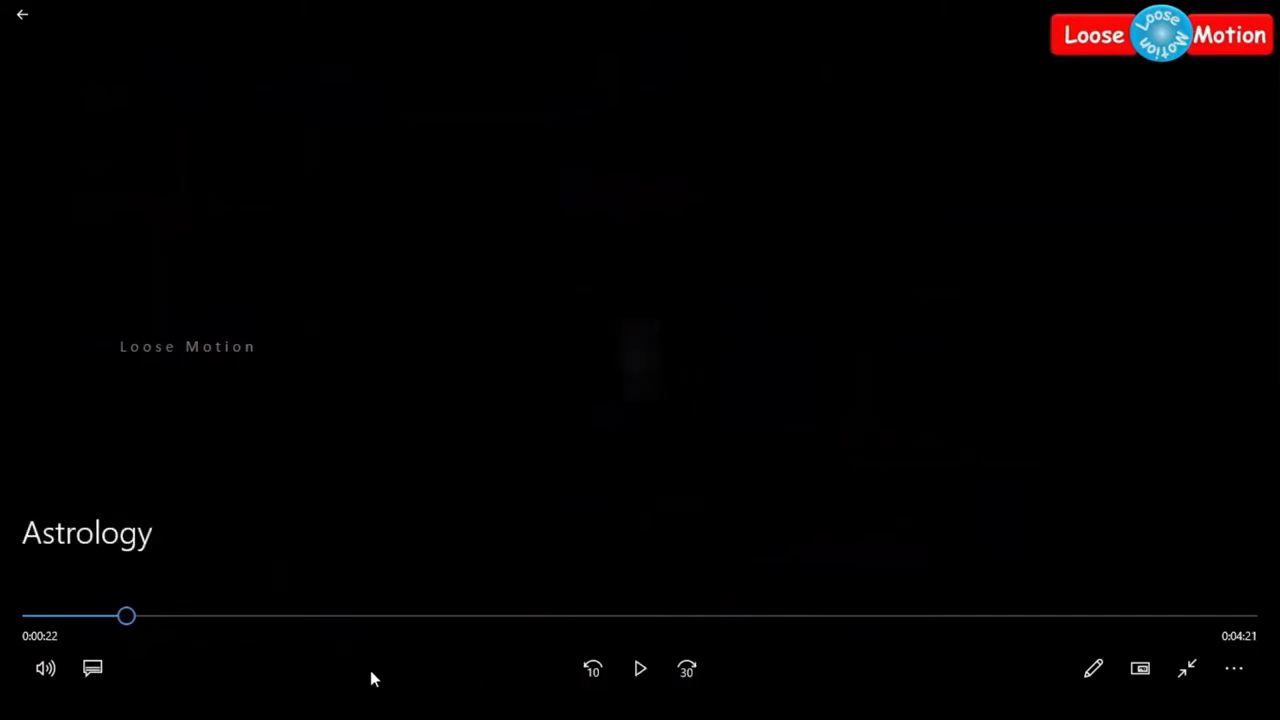
# Skip ahead to 0:04:19 and watch the closing scene, pausing on the thank-you title
pyautogui.click(1099, 616)
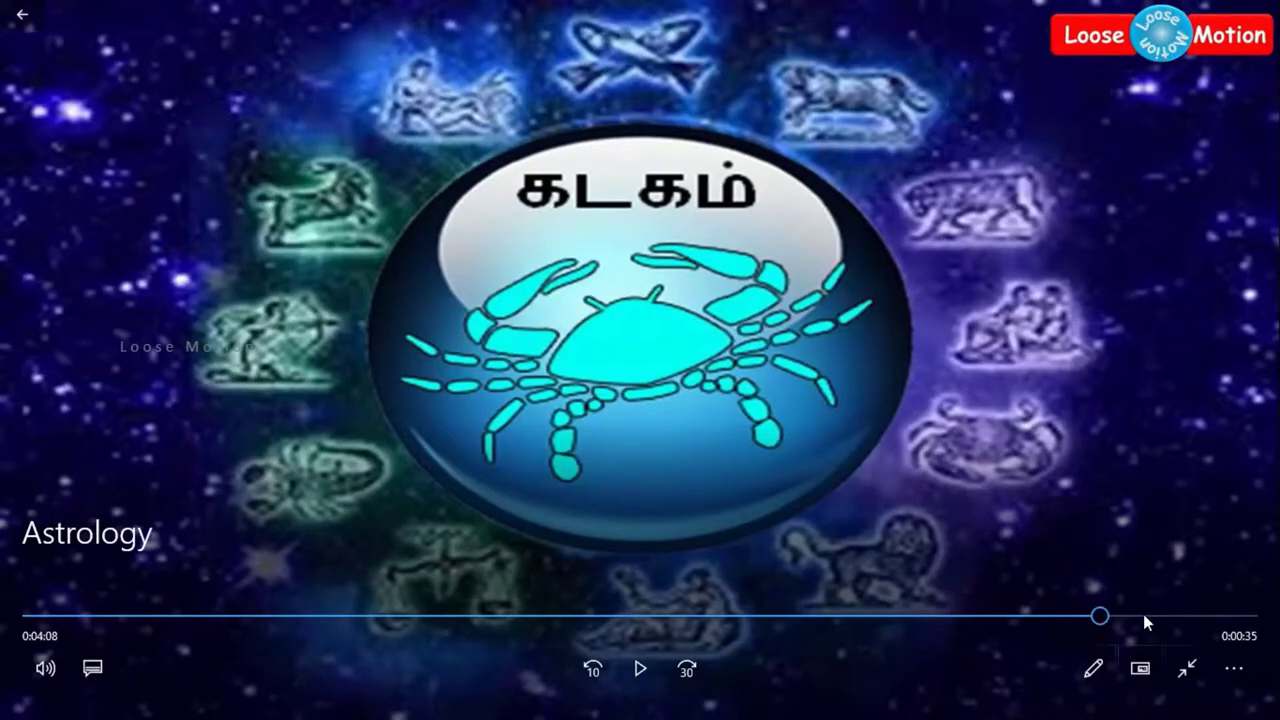
pyautogui.click(1145, 616)
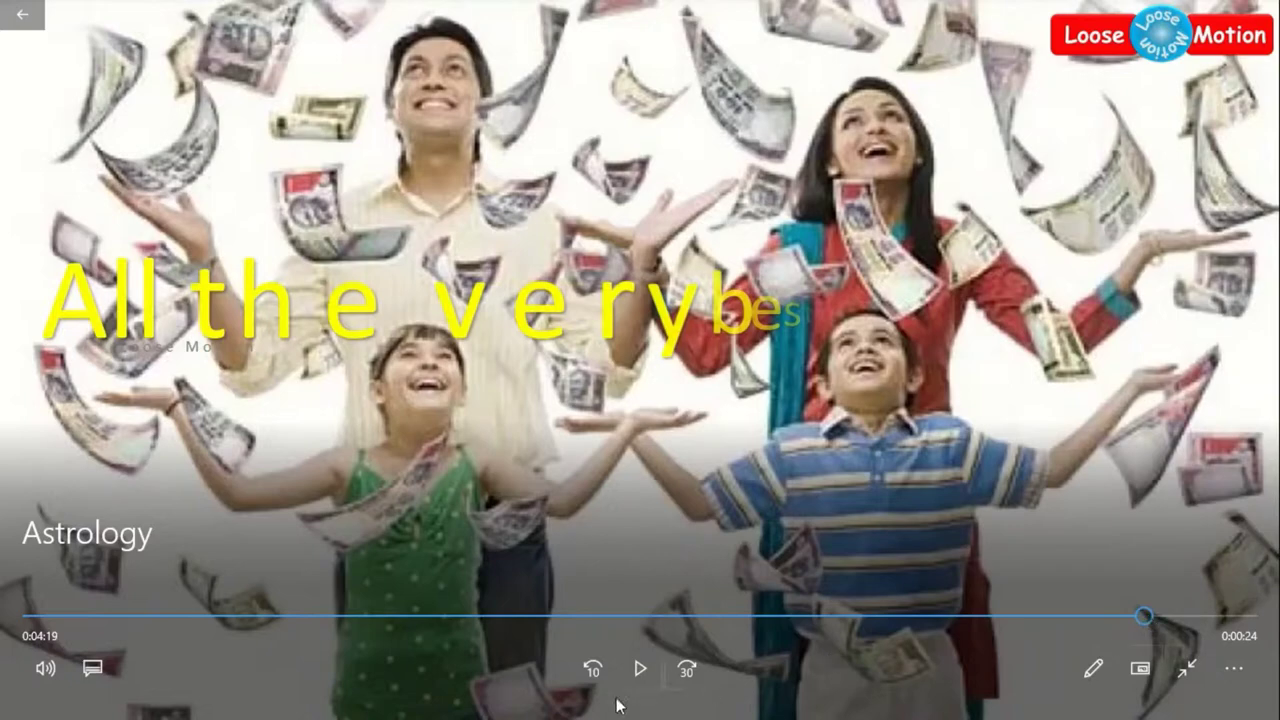
pyautogui.click(640, 670)
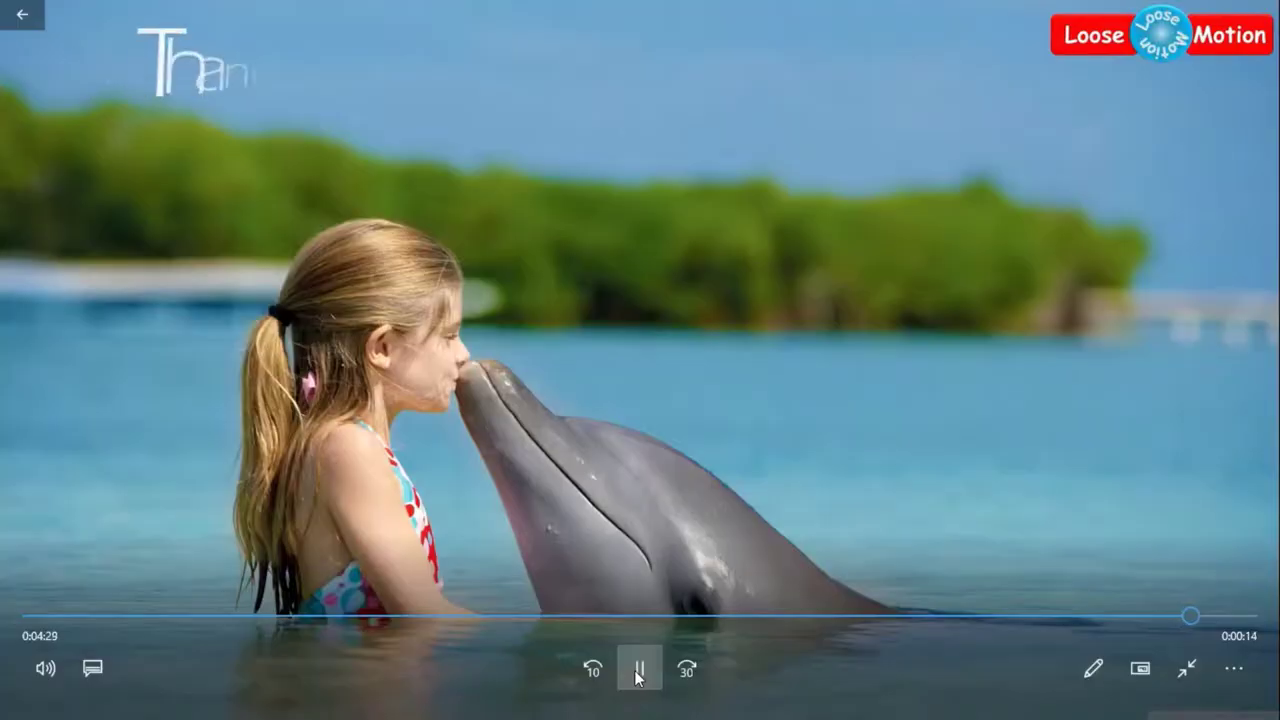
pyautogui.click(637, 676)
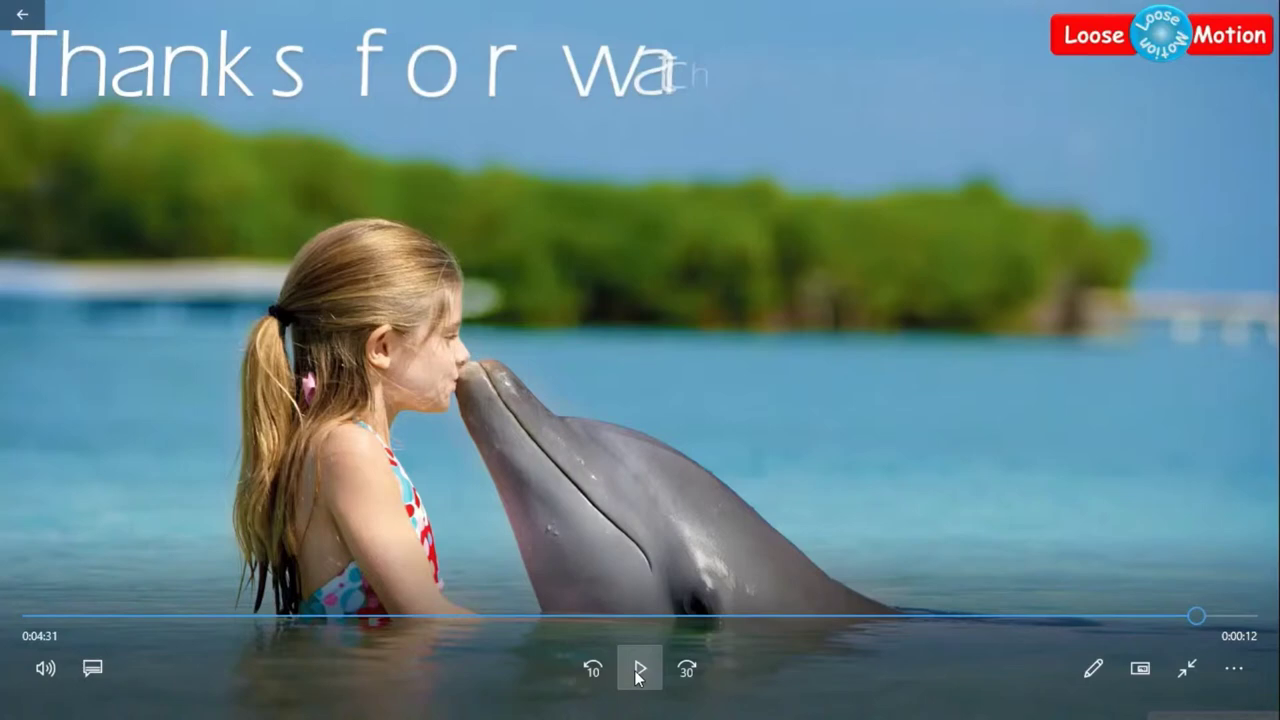
# Open the Astrology video in the Photos trim editor via Edit > Trim
pyautogui.click(1095, 676)
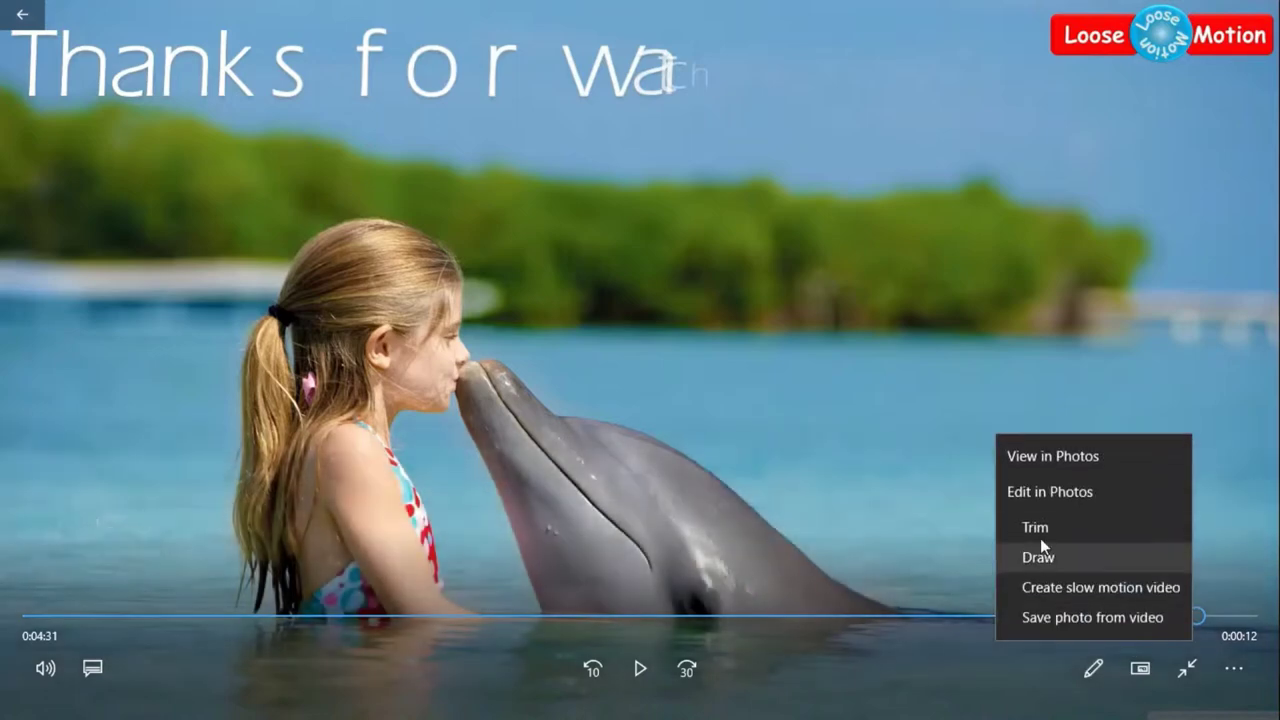
pyautogui.click(1036, 528)
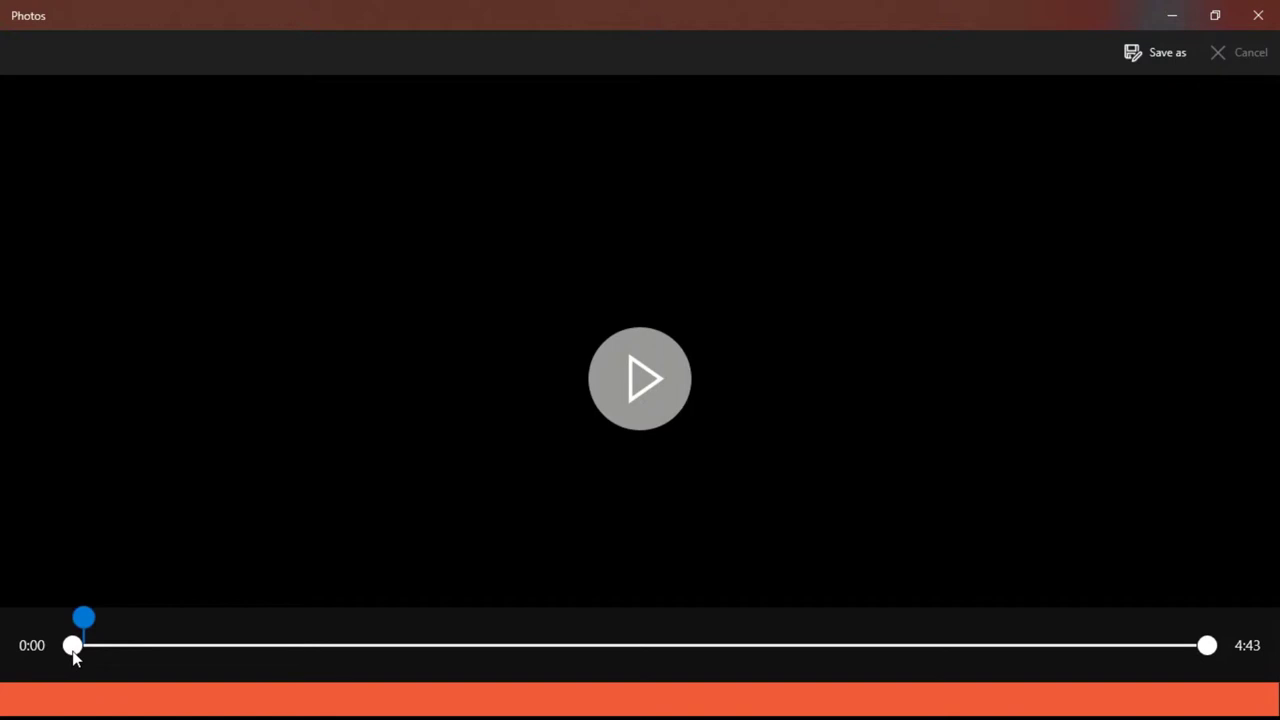
# Move the trim handles so the clip runs only from 4:28 to 4:43
pyautogui.moveTo(73, 652); pyautogui.dragTo(152, 650)
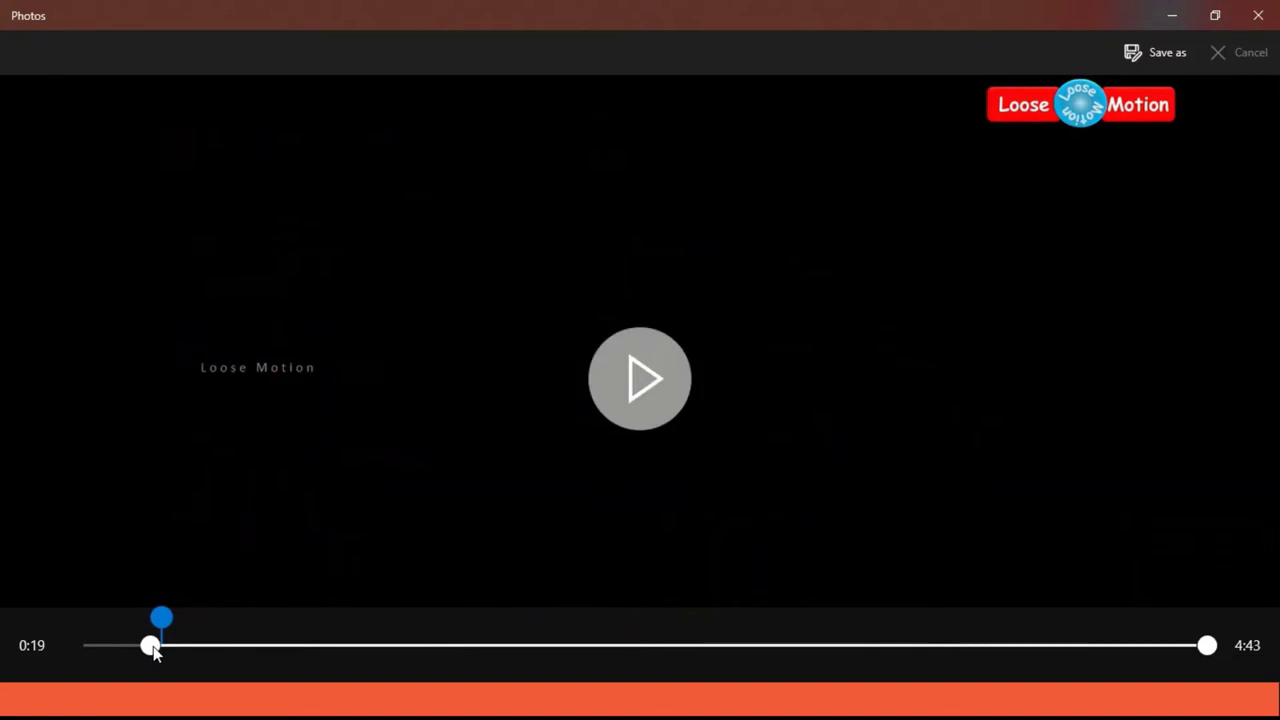
pyautogui.moveTo(1207, 647); pyautogui.dragTo(1142, 650)
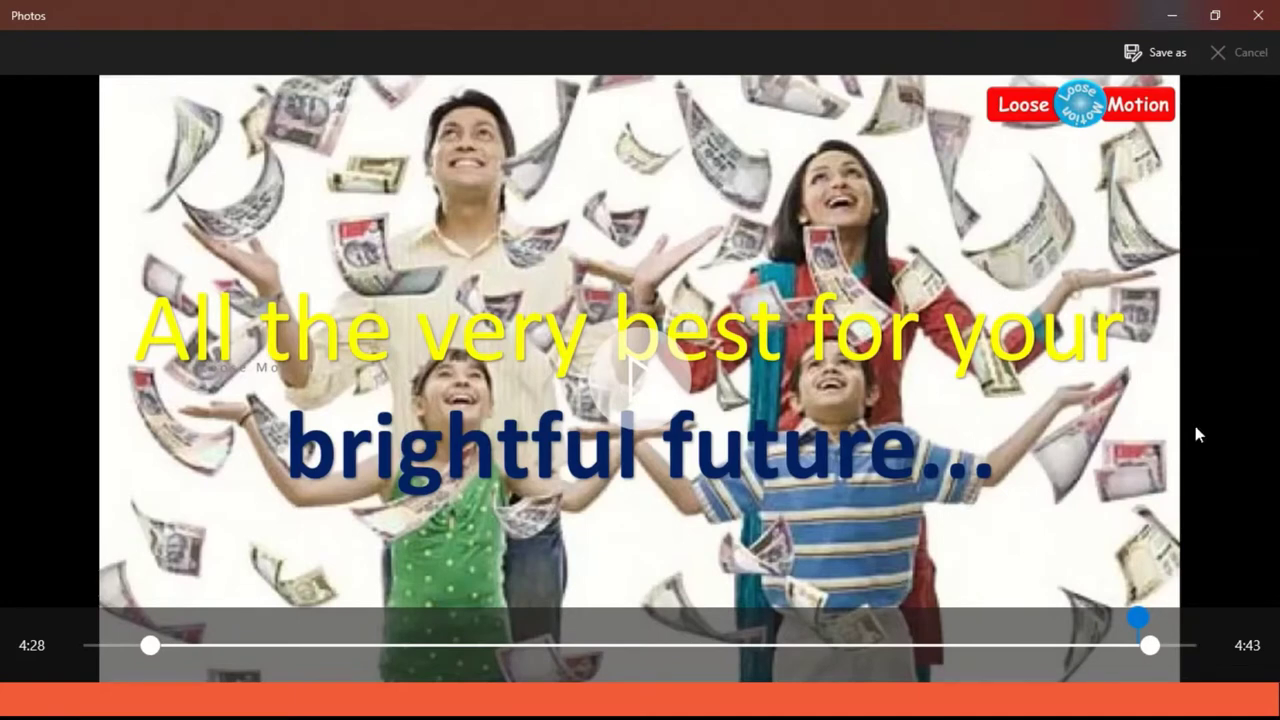
# Save the trimmed clip to the Desktop as Astrology_Edit
pyautogui.click(1155, 63)
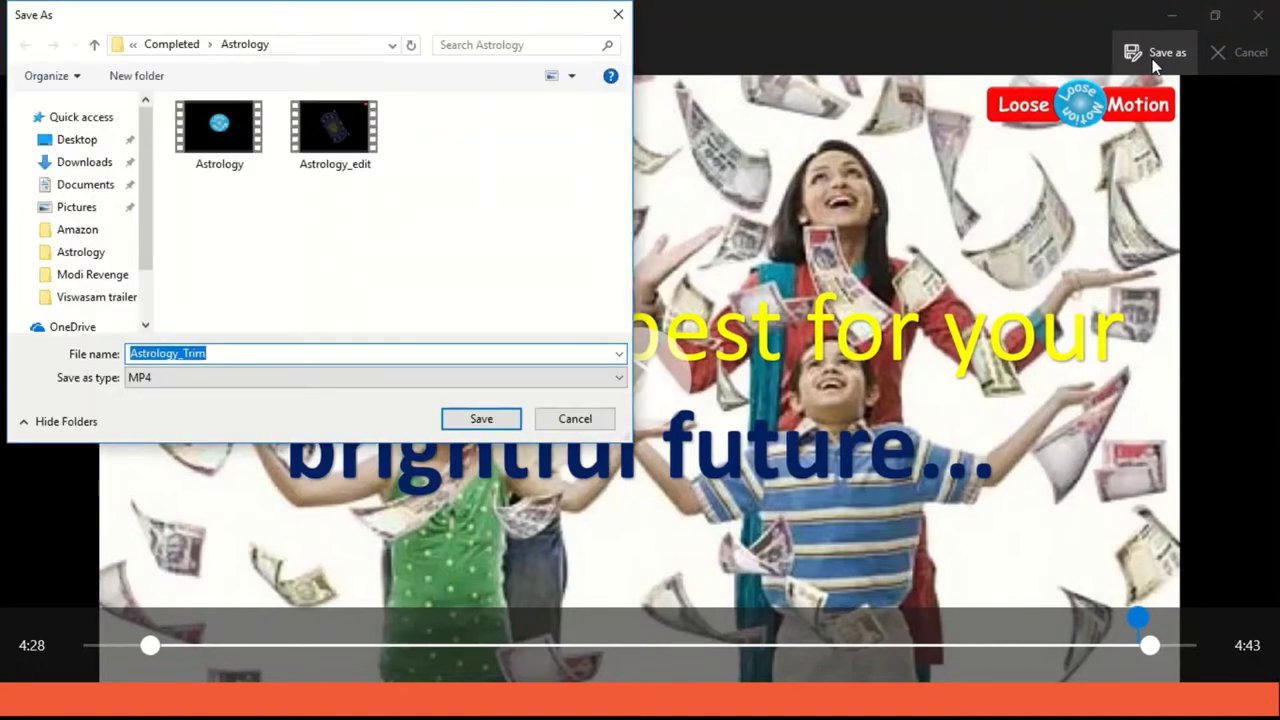
pyautogui.click(83, 148)
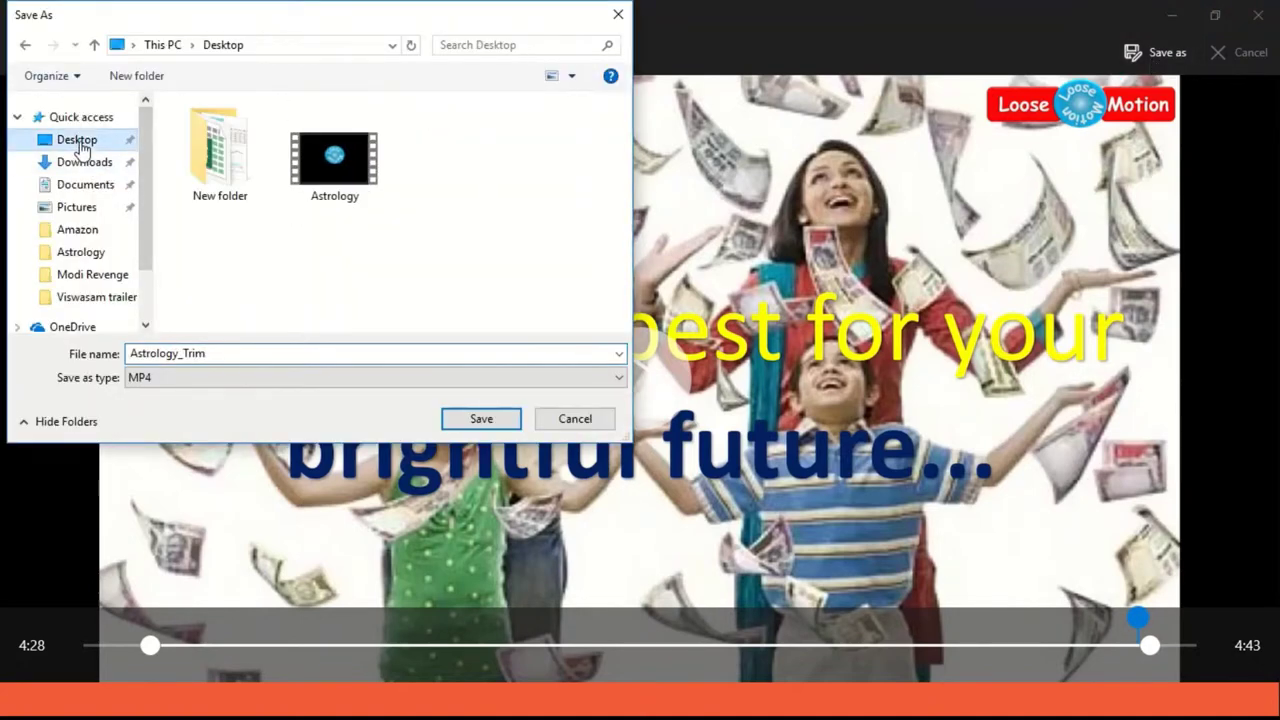
pyautogui.doubleClick(287, 355)
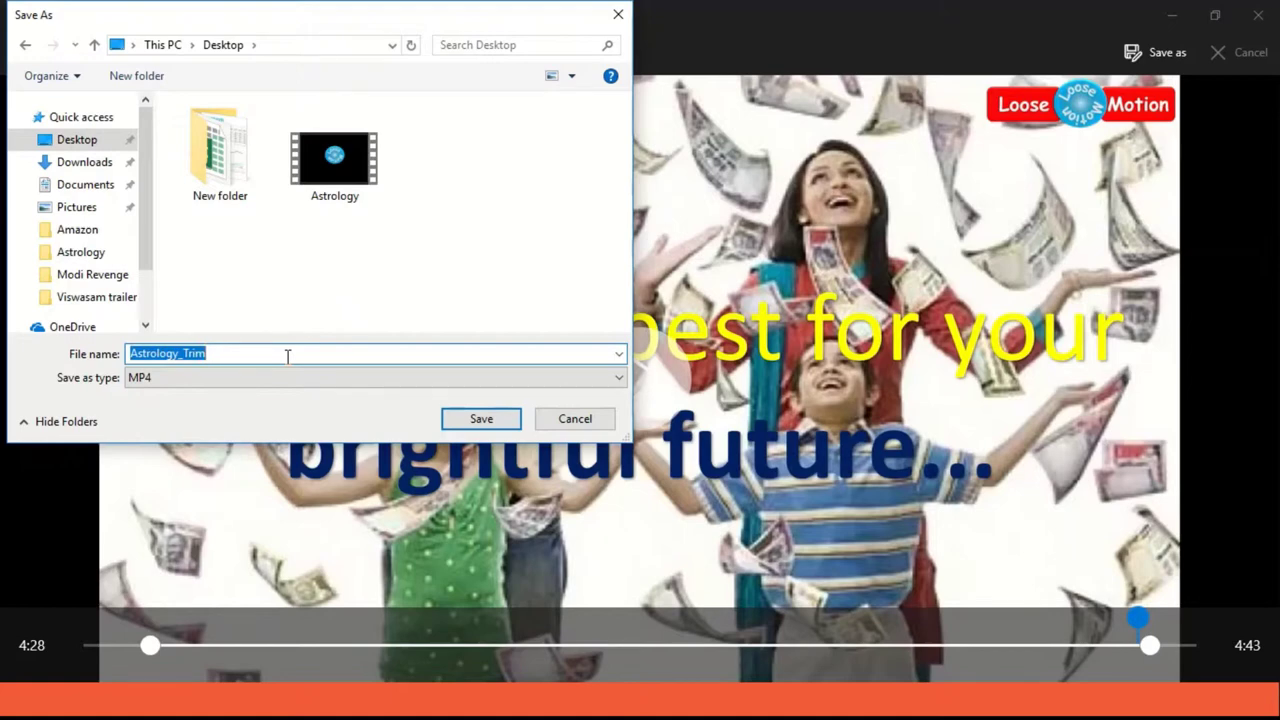
pyautogui.click(287, 355)
pyautogui.press('BackSpace')
pyautogui.press('BackSpace')
pyautogui.press('BackSpace')
pyautogui.press('BackSpace')
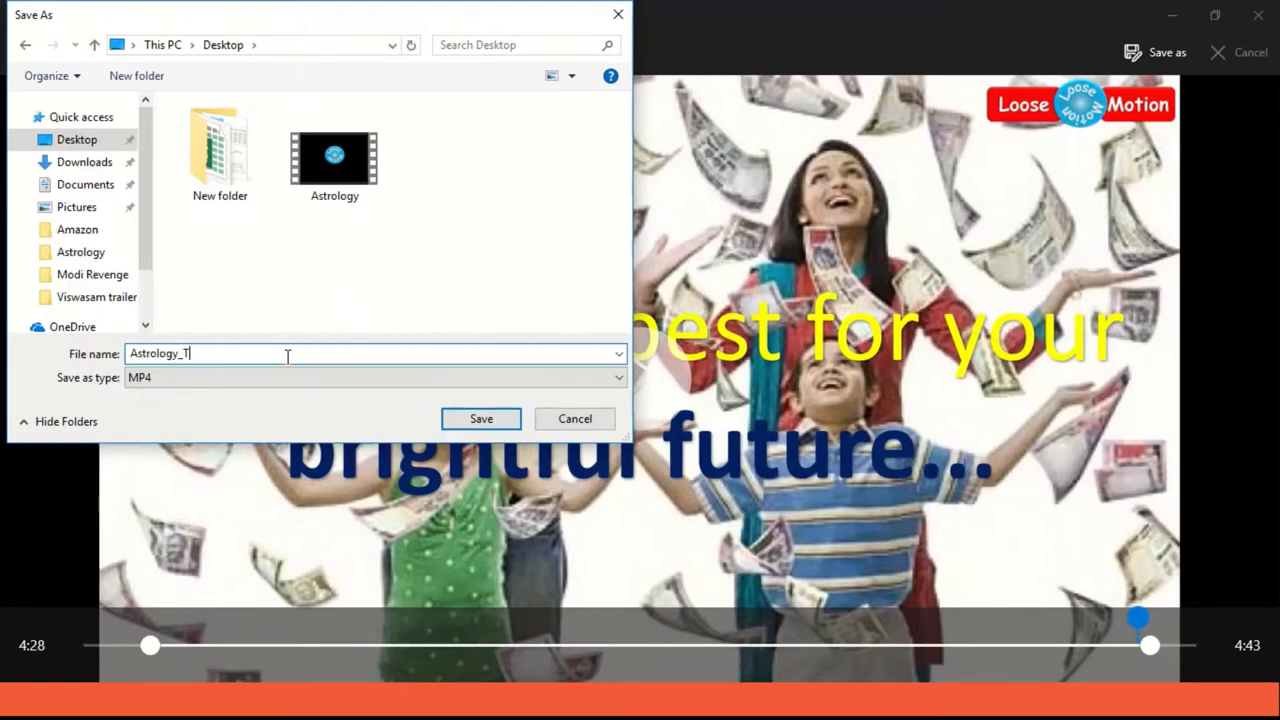
pyautogui.write('Edit')
pyautogui.click(481, 419)
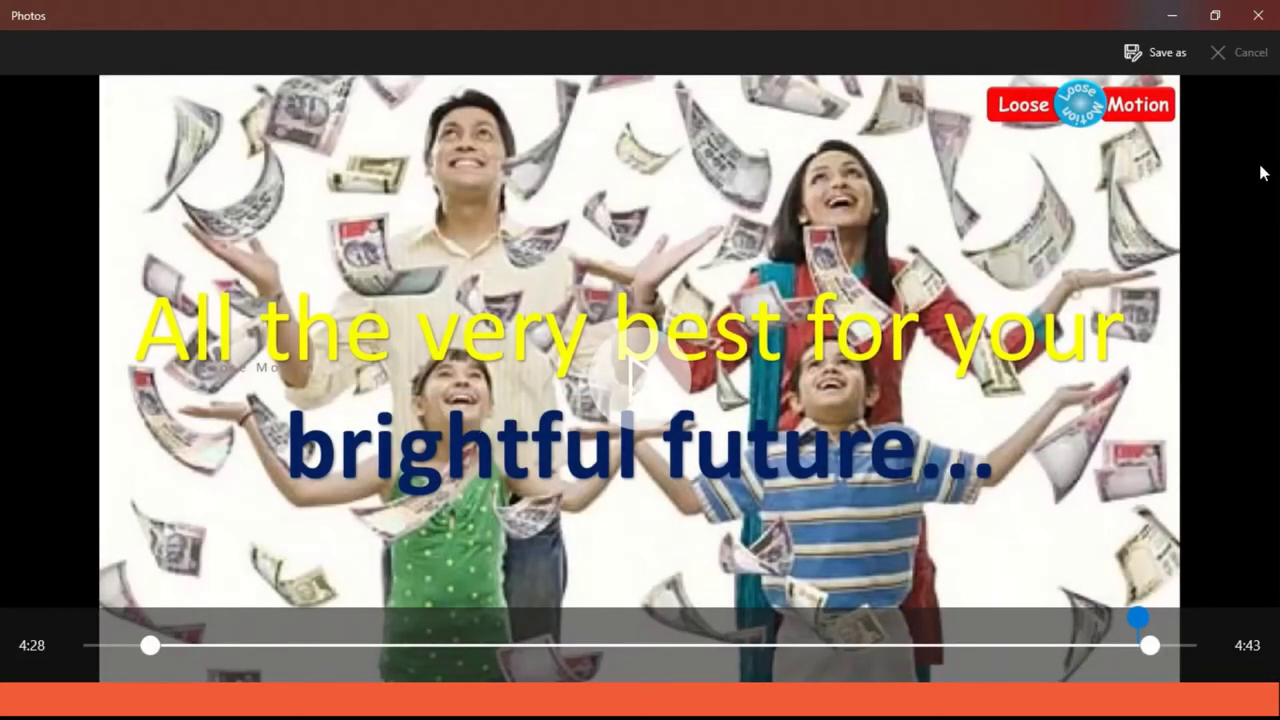
# Close Photos and move the Astrology_Edit icon next to the original Astrology video
pyautogui.click(1262, 15)
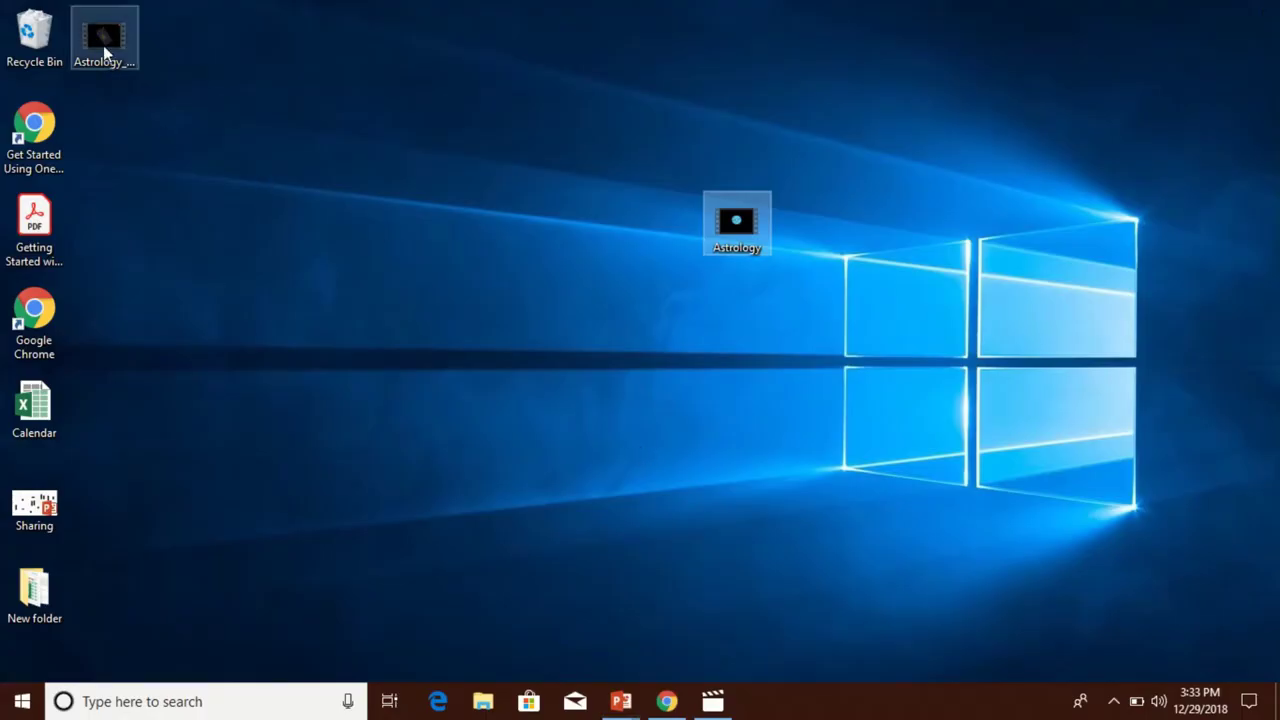
pyautogui.moveTo(103, 47); pyautogui.dragTo(554, 257)
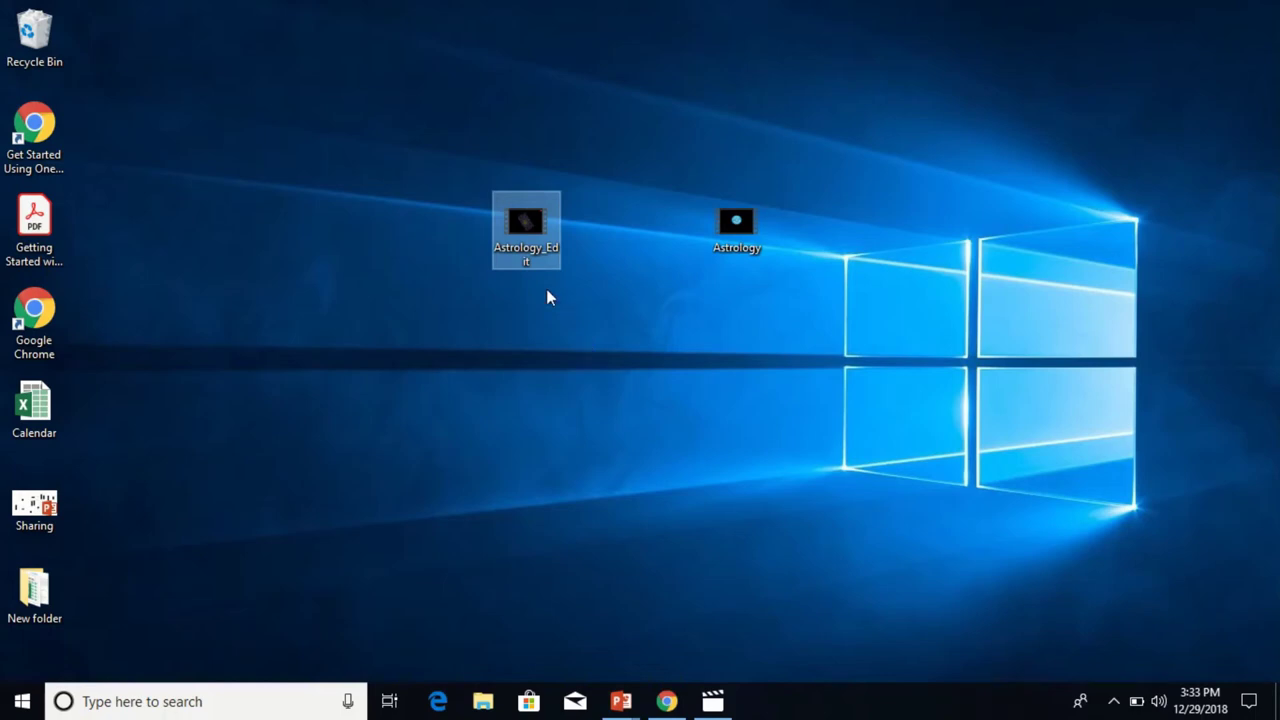
# Play Astrology_Edit, jumping to its end to watch the 'brightful future' closing title
pyautogui.doubleClick(527, 226)
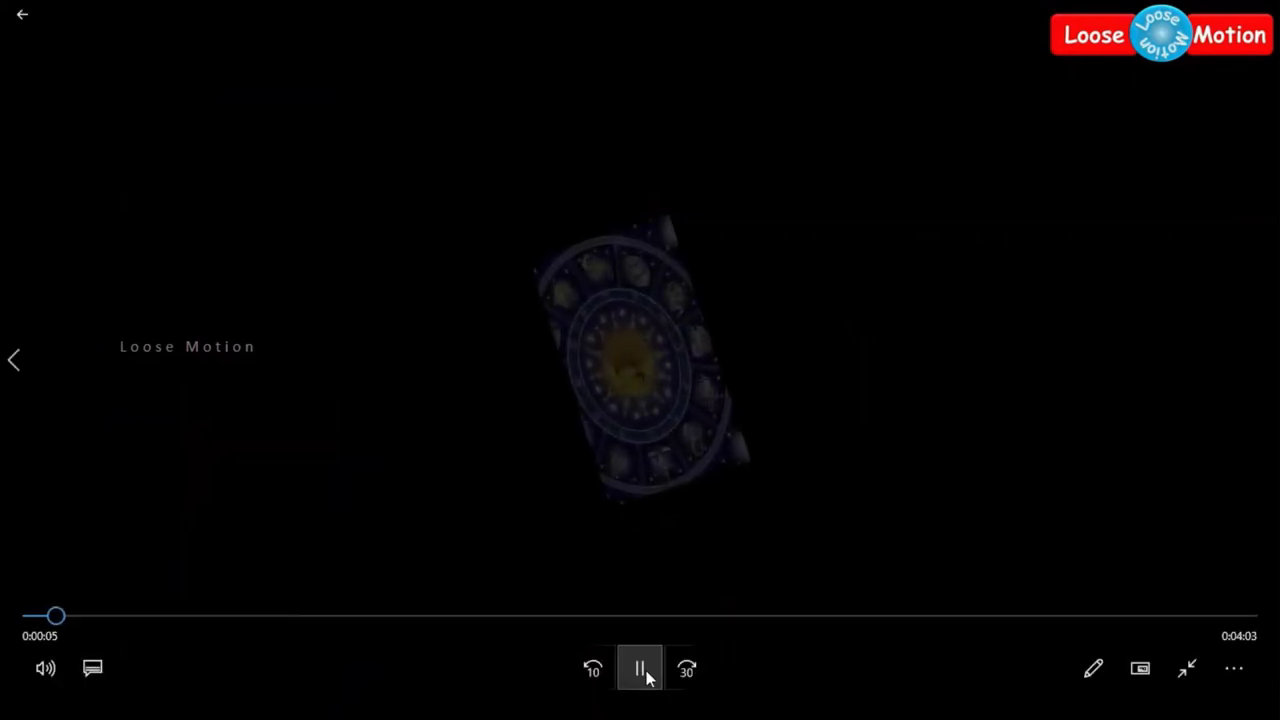
pyautogui.click(641, 670)
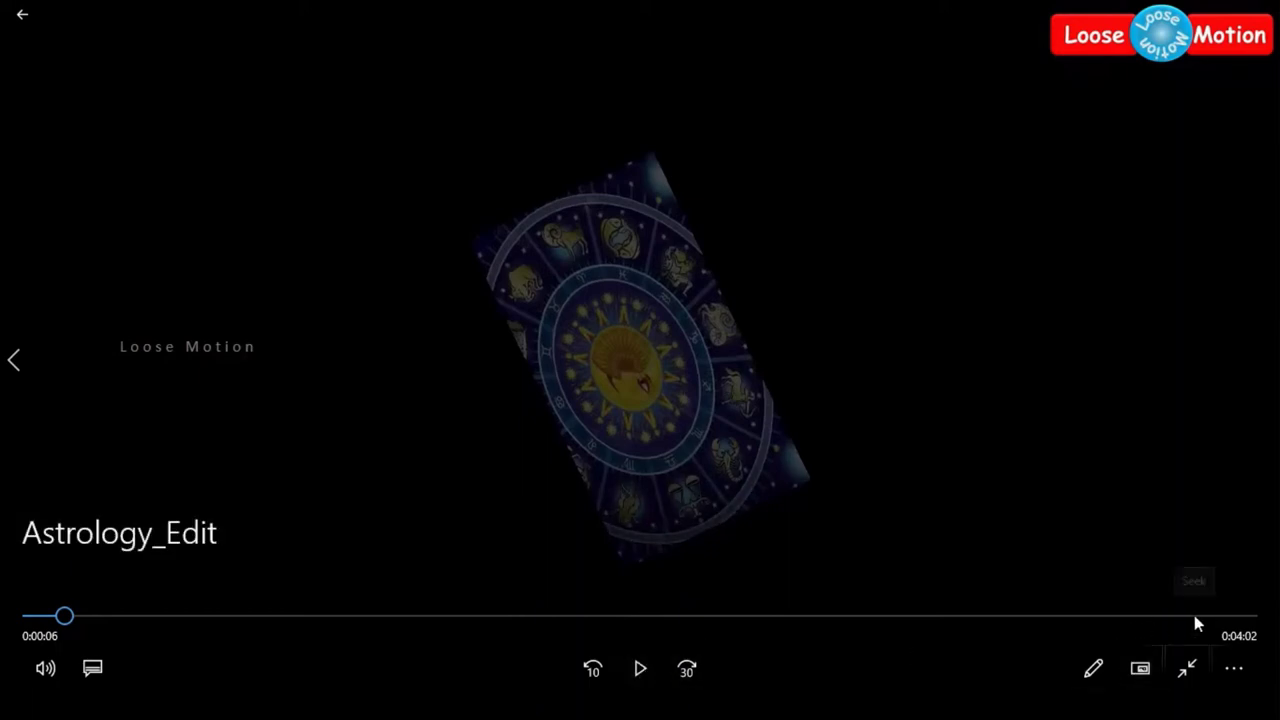
pyautogui.click(1230, 617)
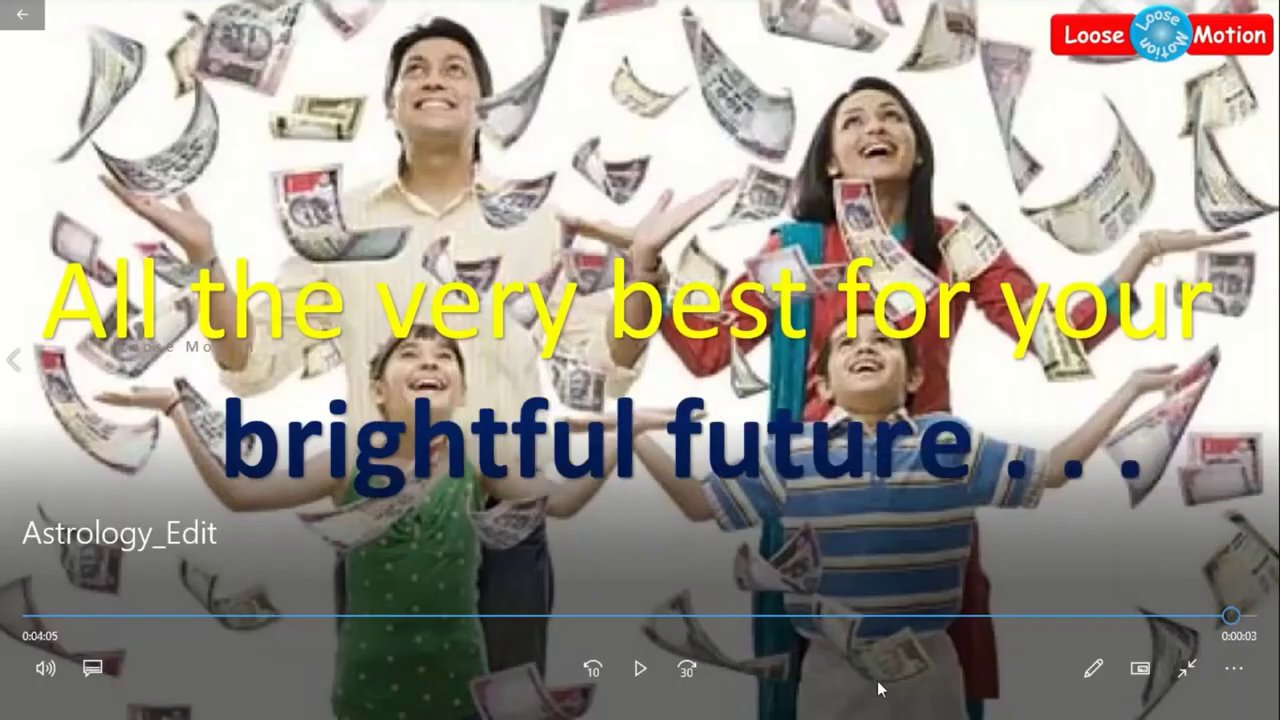
pyautogui.click(641, 664)
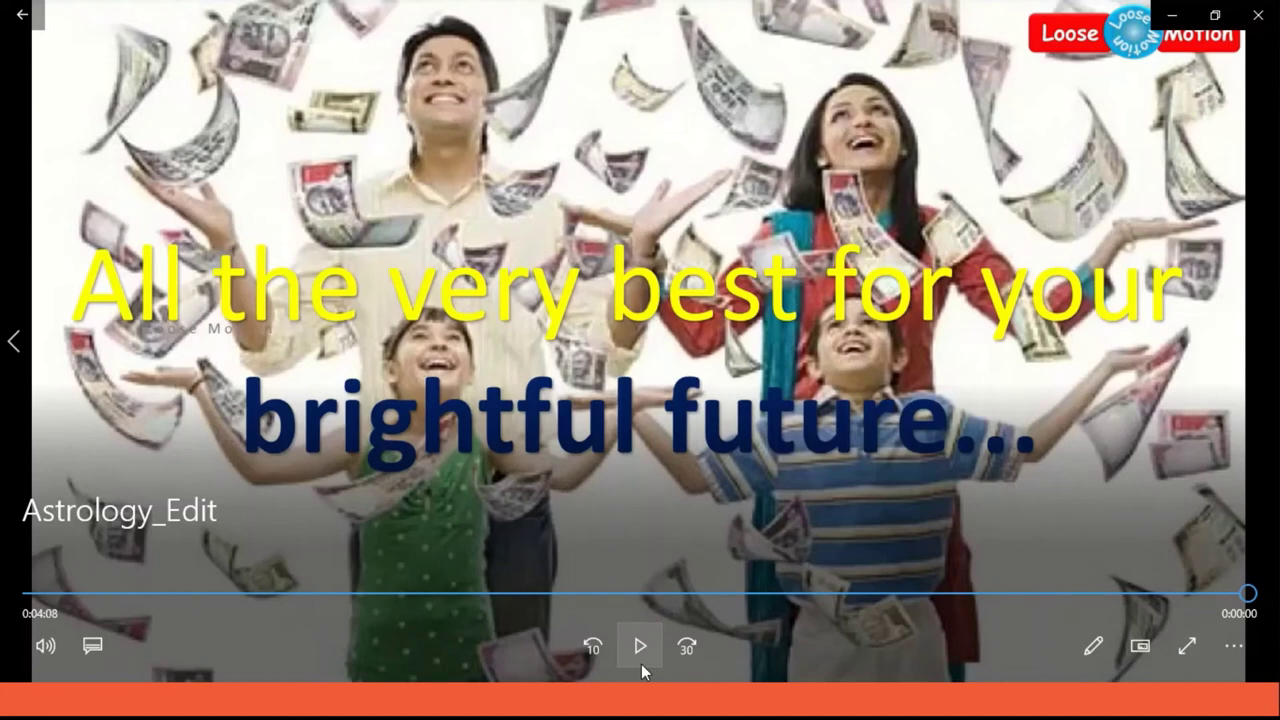
# Choose Create slow motion video from the Edit menu for Astrology_Edit
pyautogui.click(1094, 650)
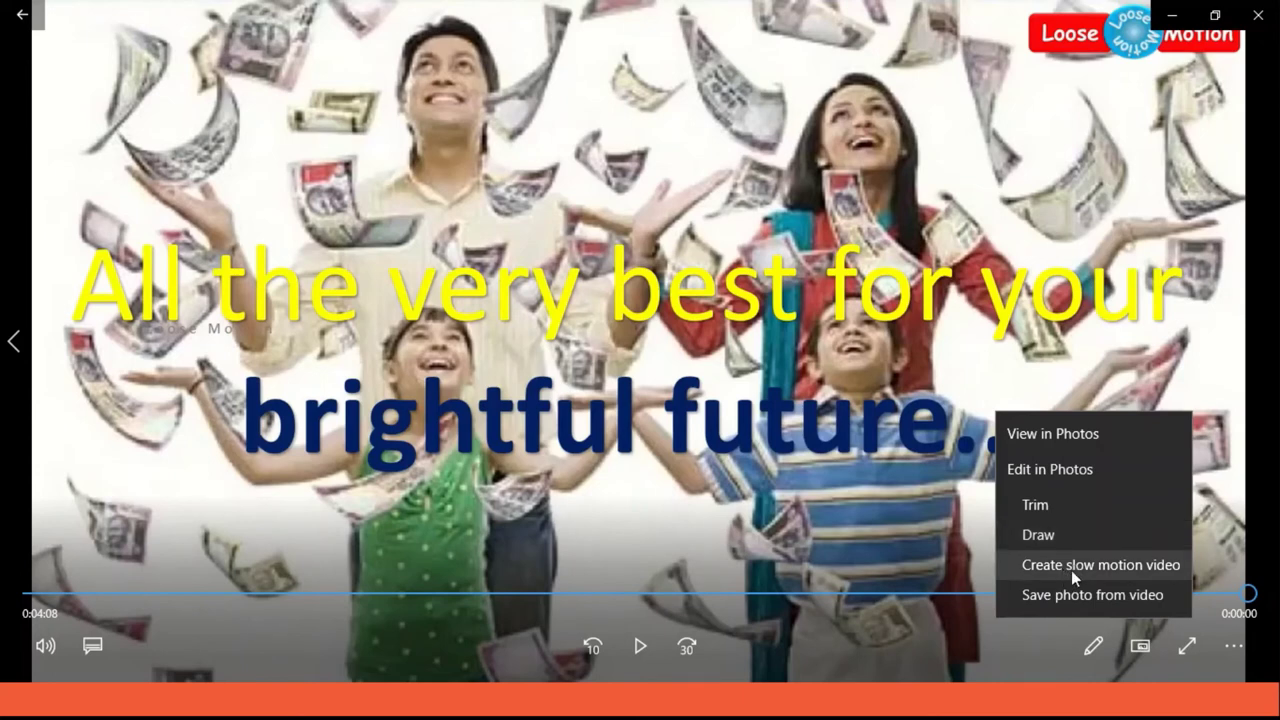
pyautogui.click(1071, 566)
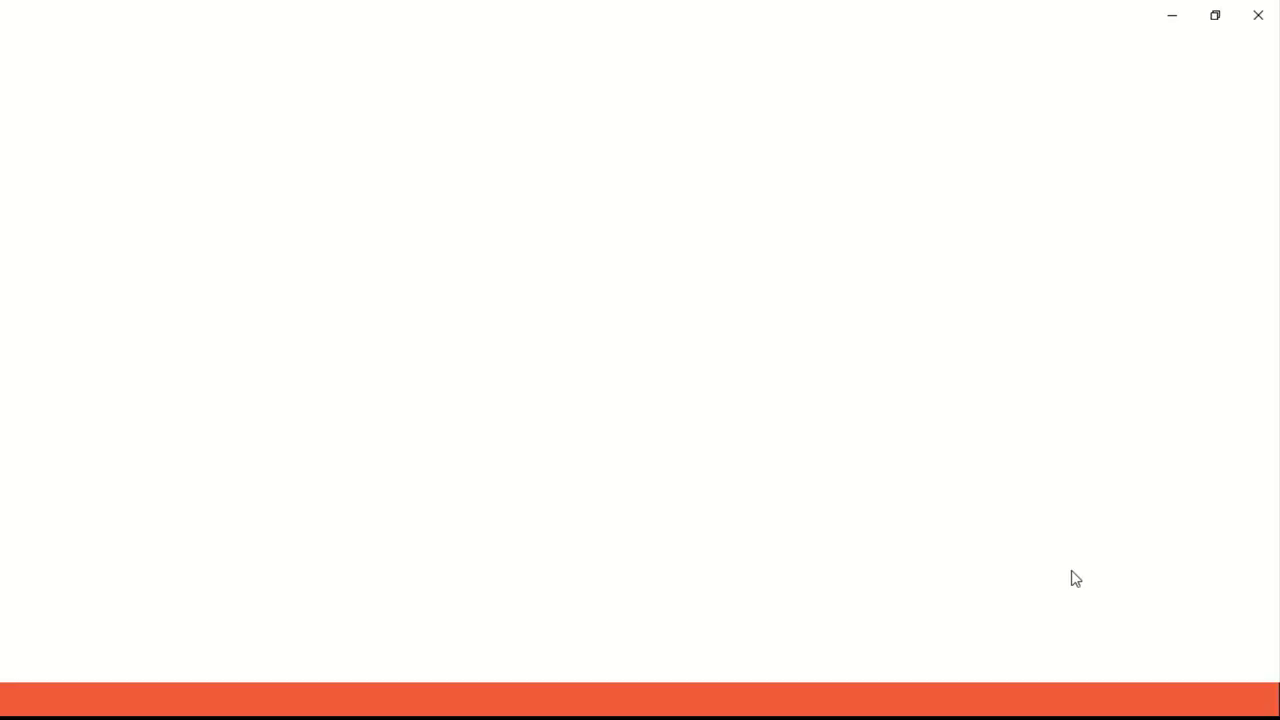